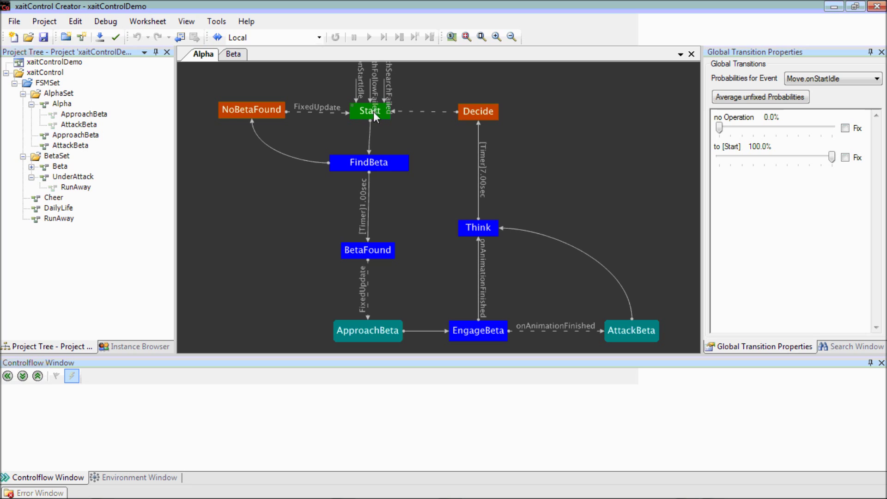
Step: Examine the Alpha state machine's transitions from Start to FindBeta and from NoBetaFound back to Start
click(369, 127)
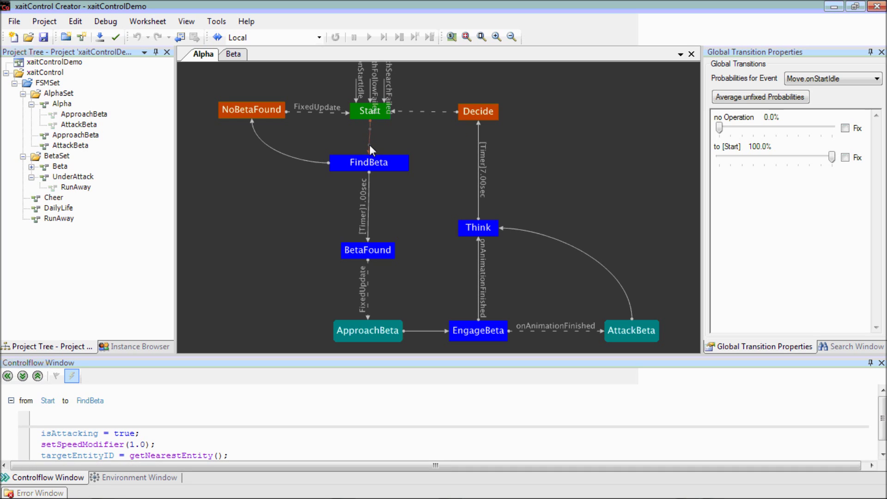
click(358, 164)
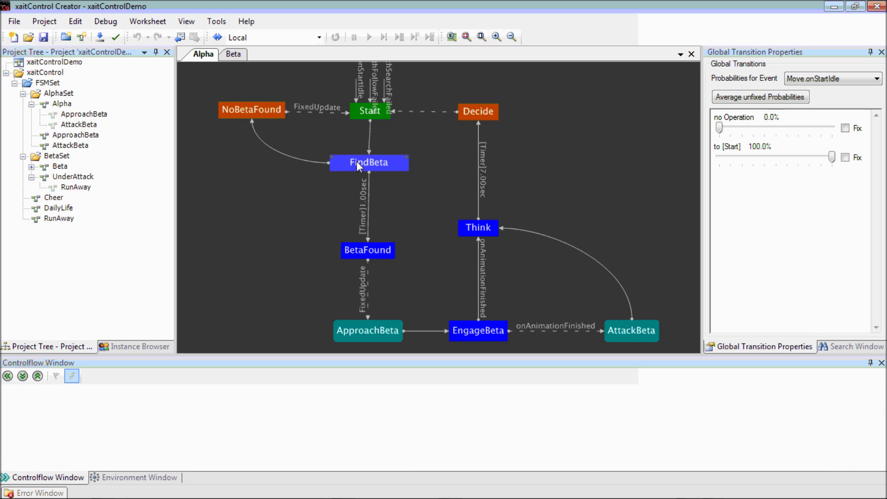
click(249, 113)
click(287, 110)
click(265, 111)
click(298, 107)
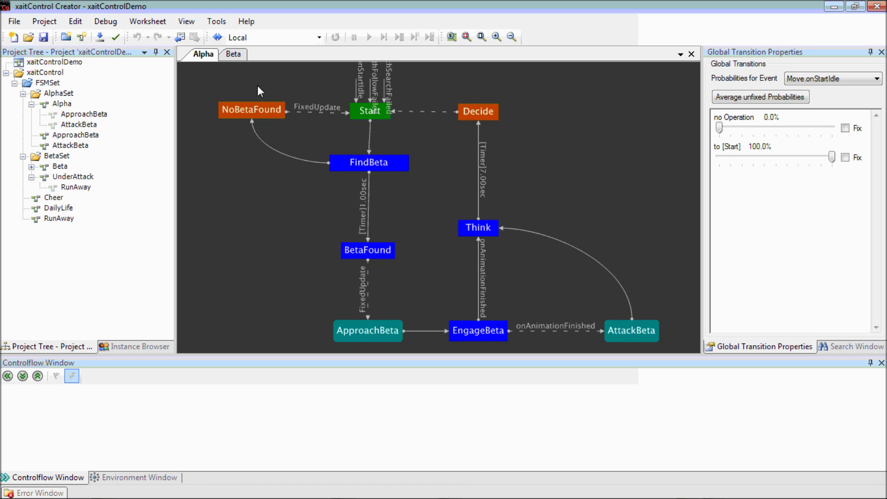
Step: Open the Beta state machine and examine its attack path, including the global onAttacked transition into OnAttacked
click(240, 54)
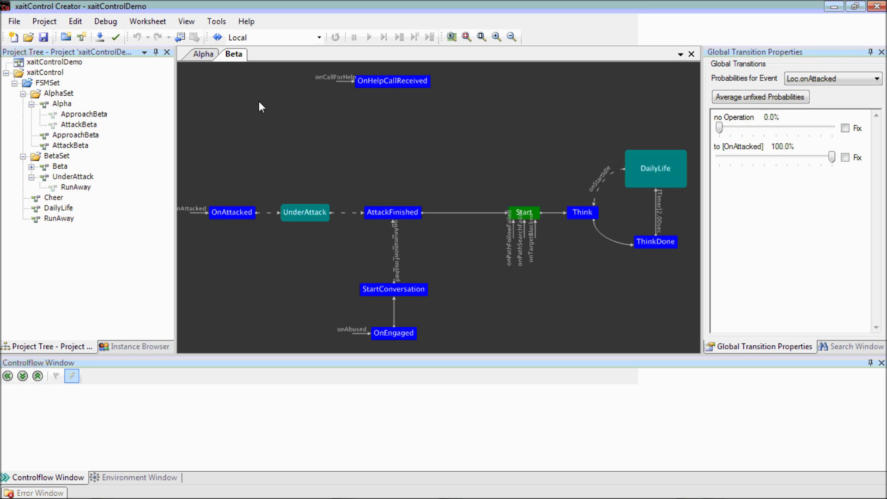
drag(247, 122, 273, 109)
drag(190, 178, 449, 213)
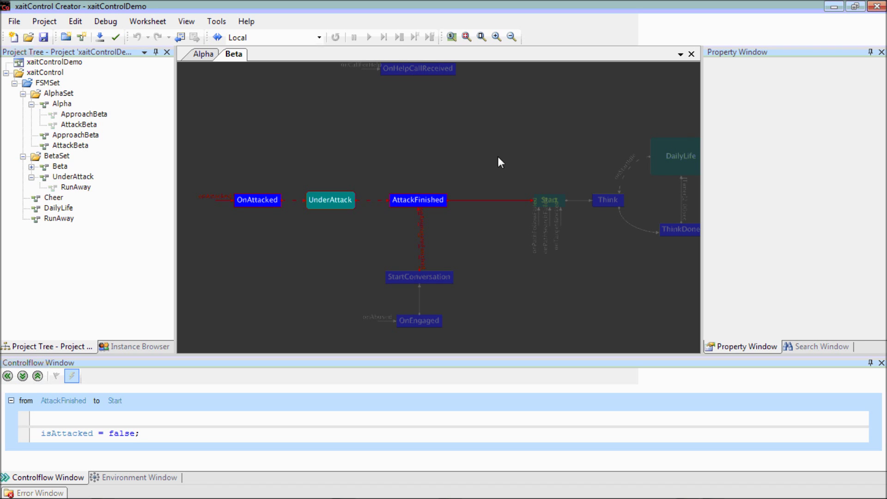
drag(498, 157, 477, 164)
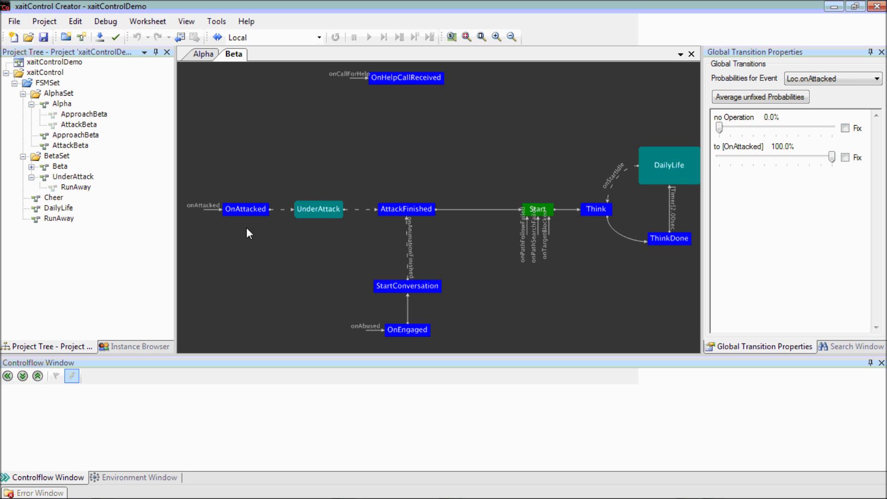
drag(241, 228, 257, 215)
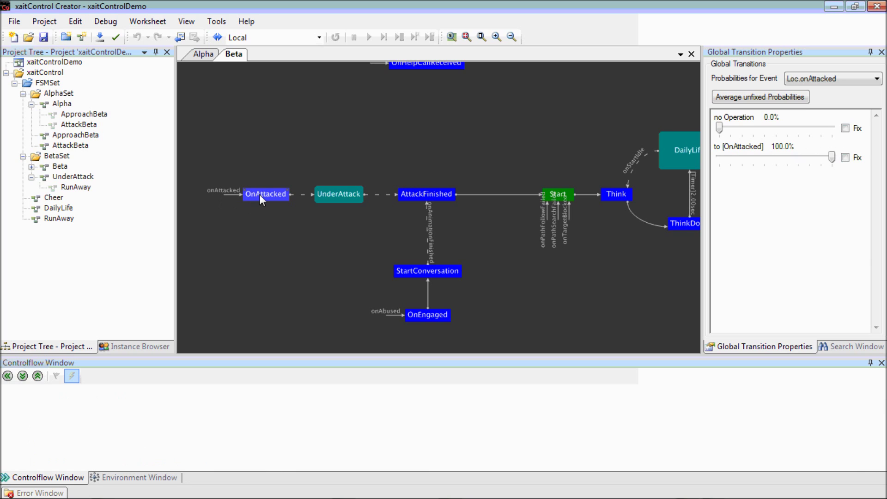
click(234, 194)
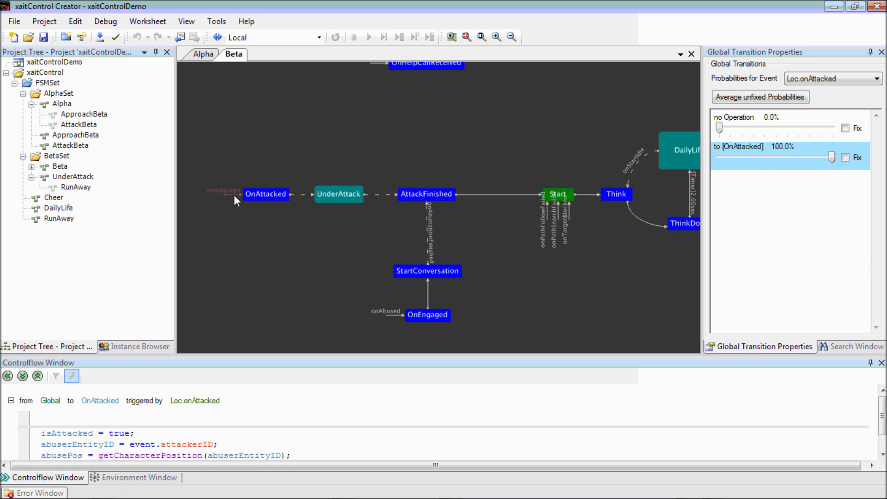
click(215, 196)
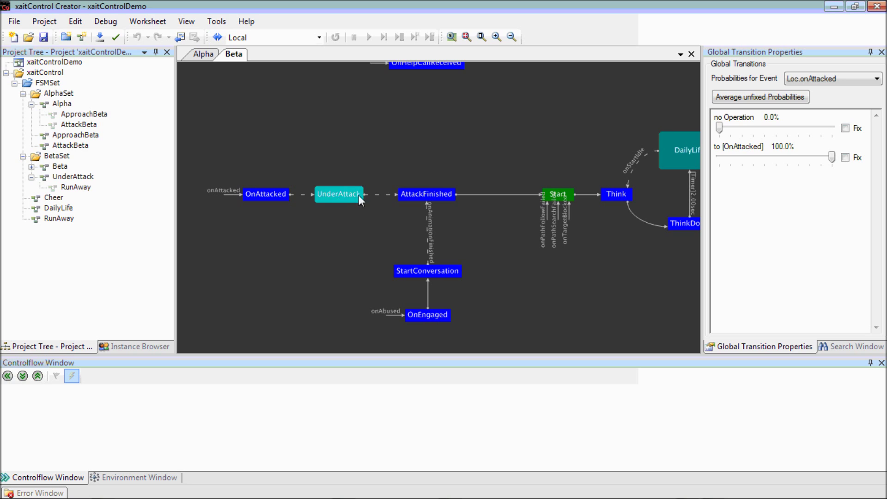
Step: Open the UnderAttack sub-FSM to review its states, and return to the Beta state machine
drag(479, 223, 452, 223)
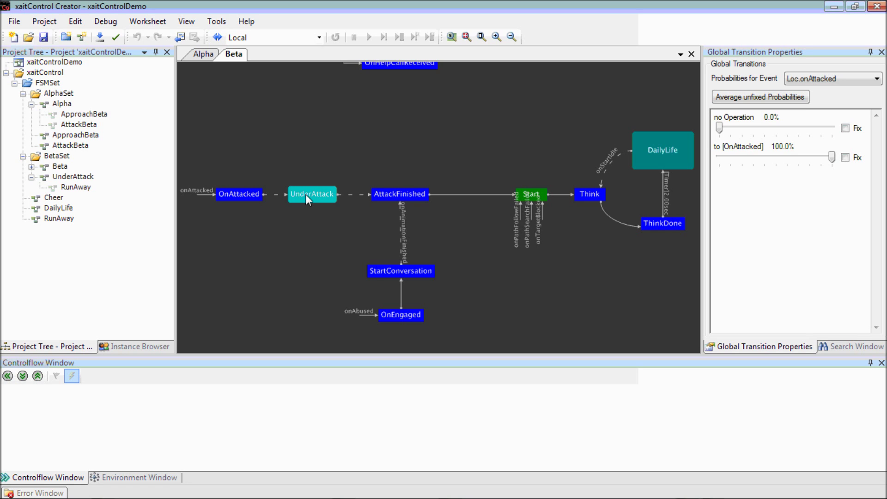
drag(305, 194, 307, 195)
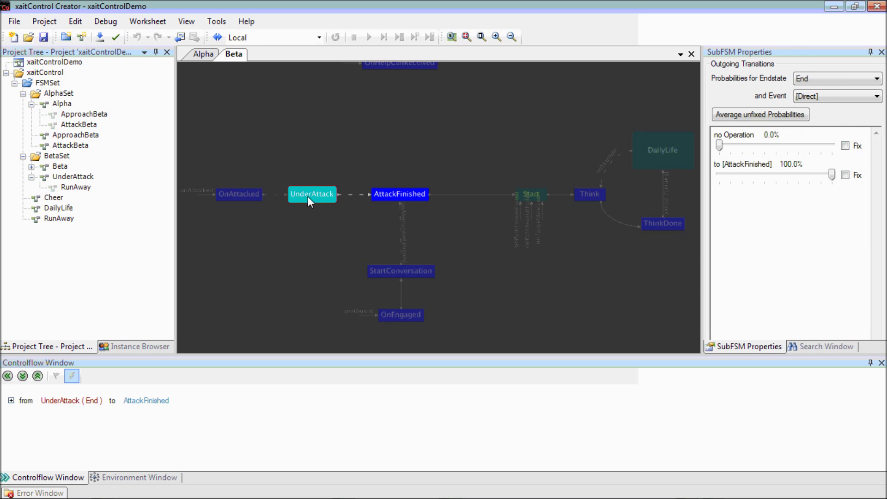
double_click(313, 197)
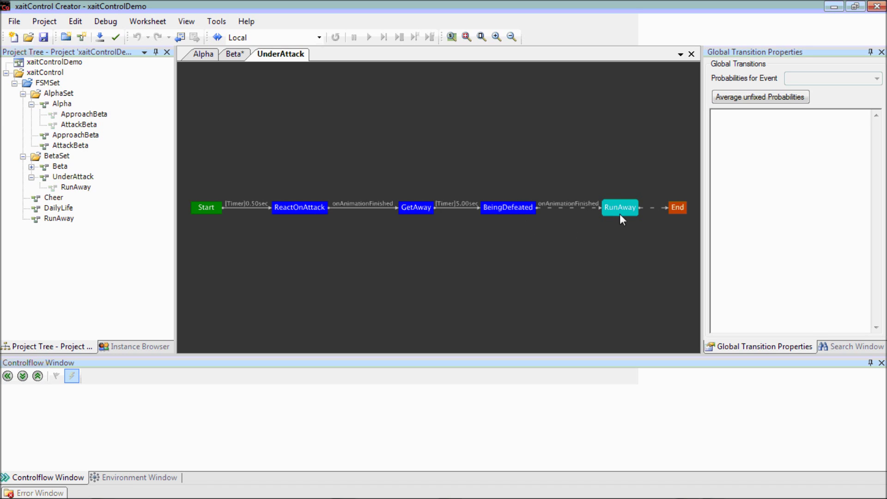
click(236, 54)
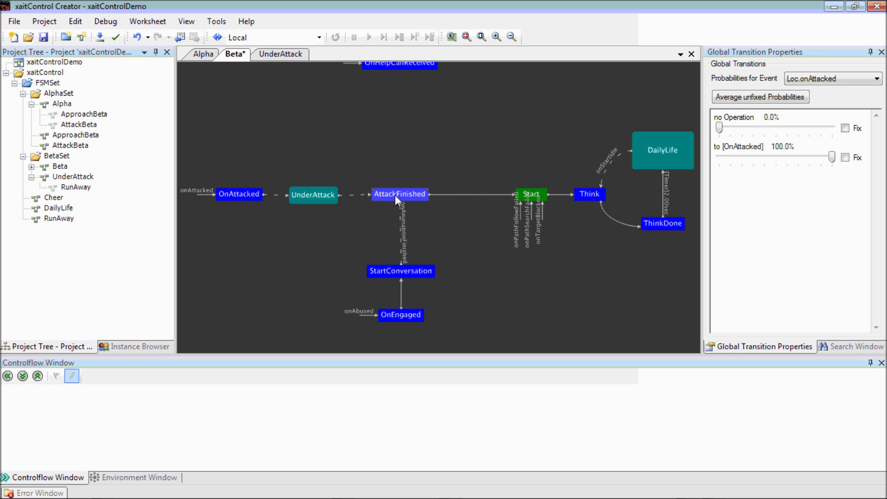
Step: Insert the Cheer state machine as a sub-FSM in Beta, between OnHelpCallReceived and AttackFinished
drag(369, 147, 365, 163)
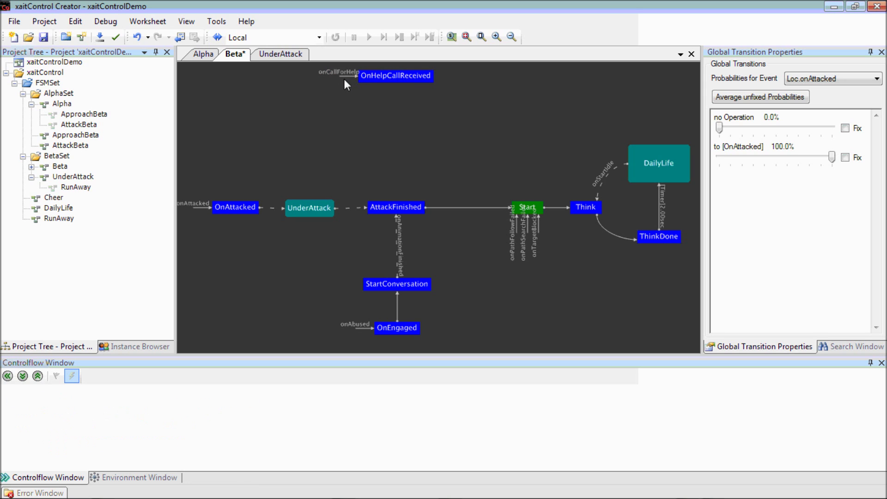
mouse_move(347, 76)
click(52, 197)
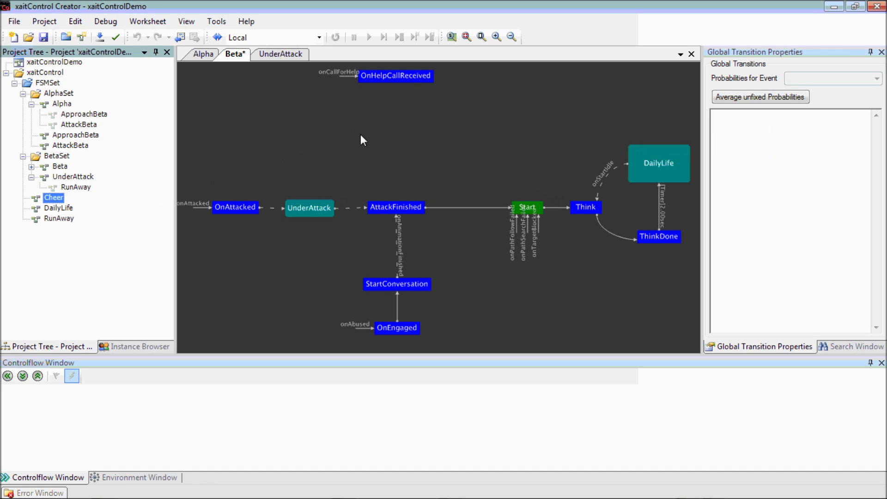
drag(363, 135, 361, 134)
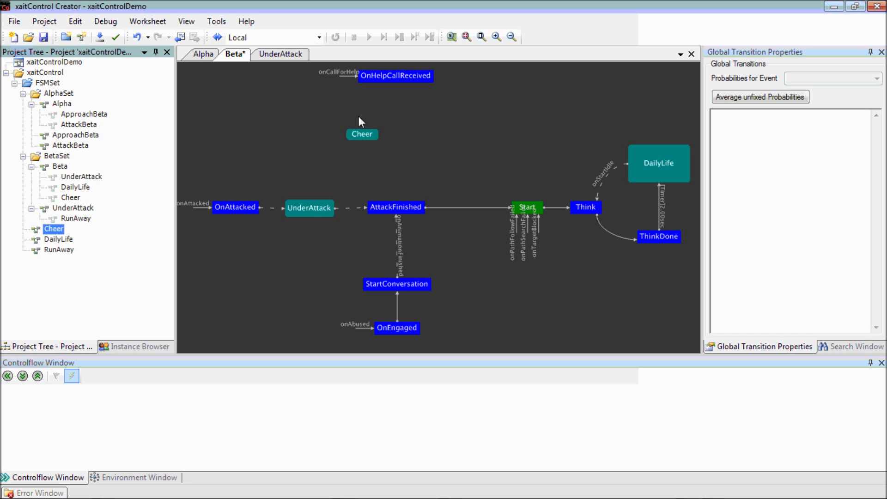
Step: Add transitions in Beta from OnHelpCallReceived to Cheer and from Cheer to AttackFinished
right_click(368, 79)
click(415, 88)
click(360, 133)
right_click(358, 137)
click(368, 144)
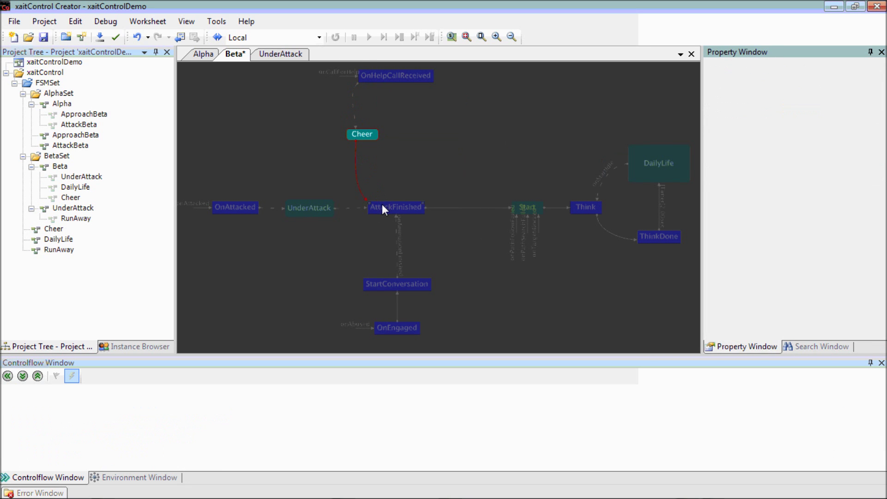
click(382, 204)
click(296, 160)
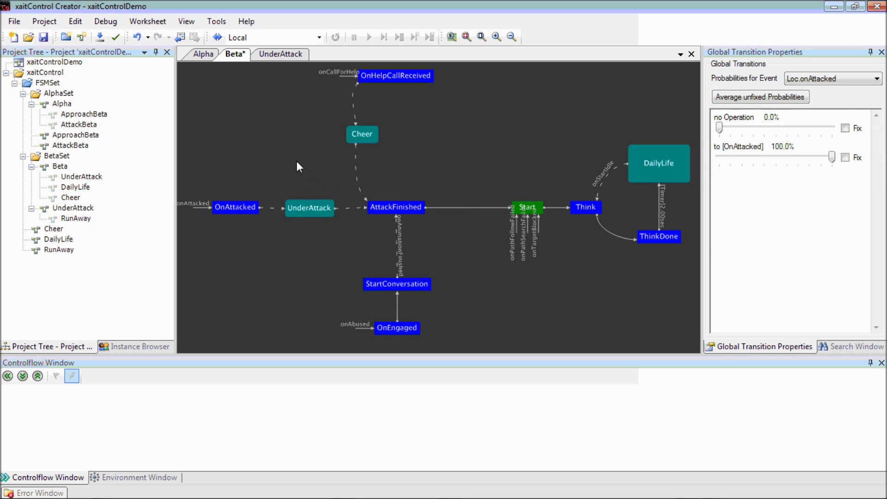
click(100, 37)
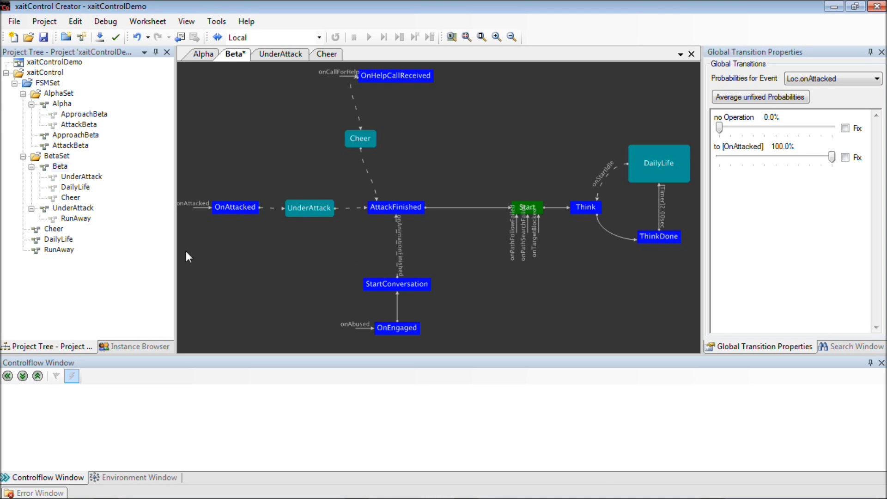
Step: Insert the RunAway sub-FSM beside Cheer in Beta and link it from OnHelpCallReceived and onward to AttackFinished
click(65, 250)
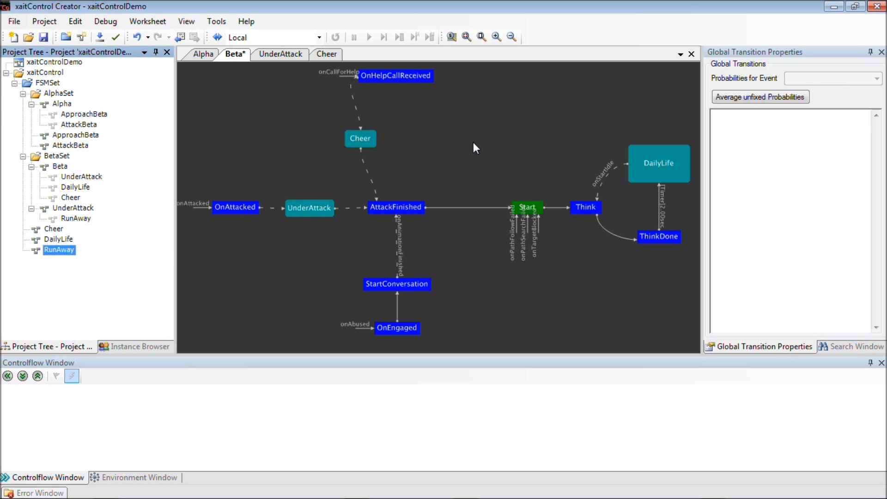
drag(476, 147, 473, 141)
right_click(430, 79)
click(457, 88)
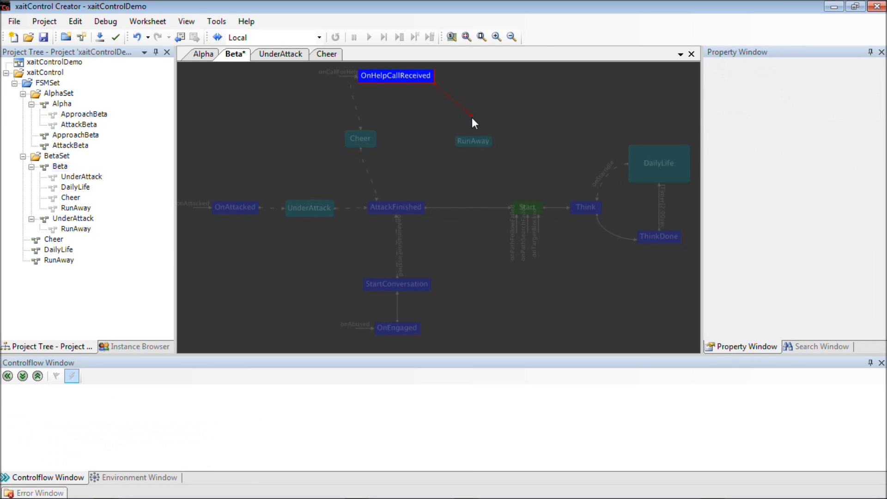
click(472, 138)
right_click(472, 142)
click(492, 148)
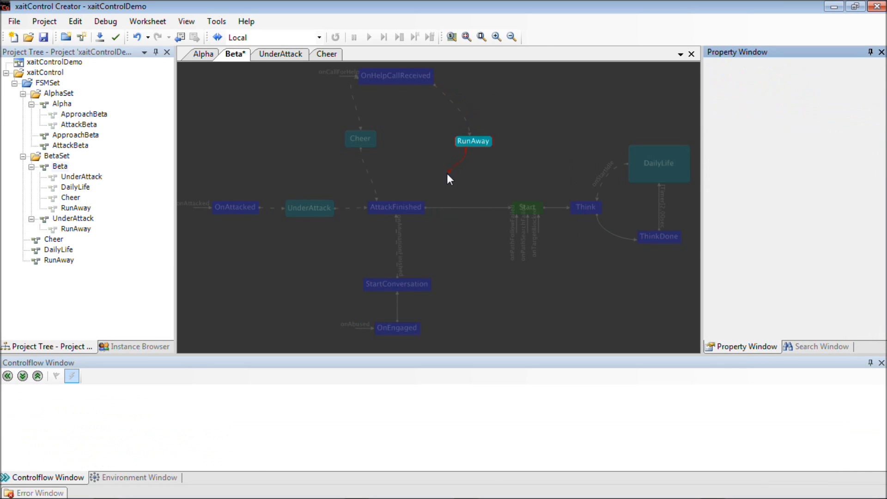
click(420, 201)
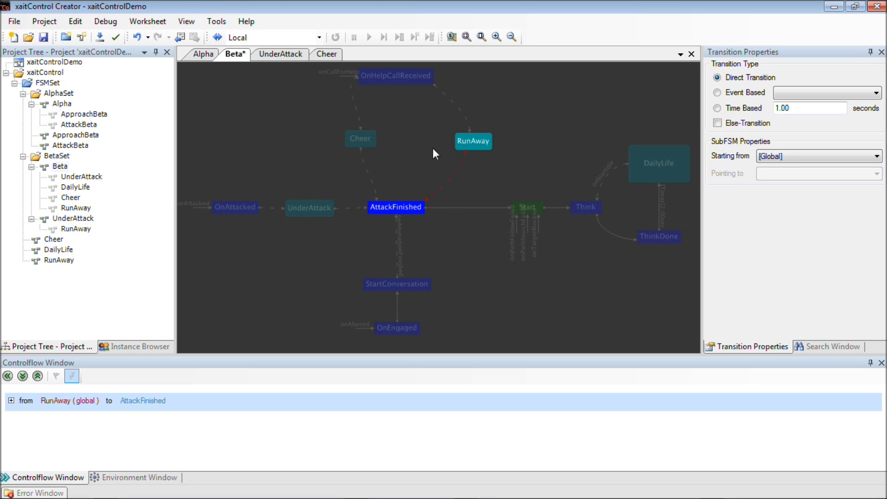
Step: Set OnHelpCallReceived's direct transition probability to Cheer at about 60%, leaving about 40% for RunAway
click(403, 78)
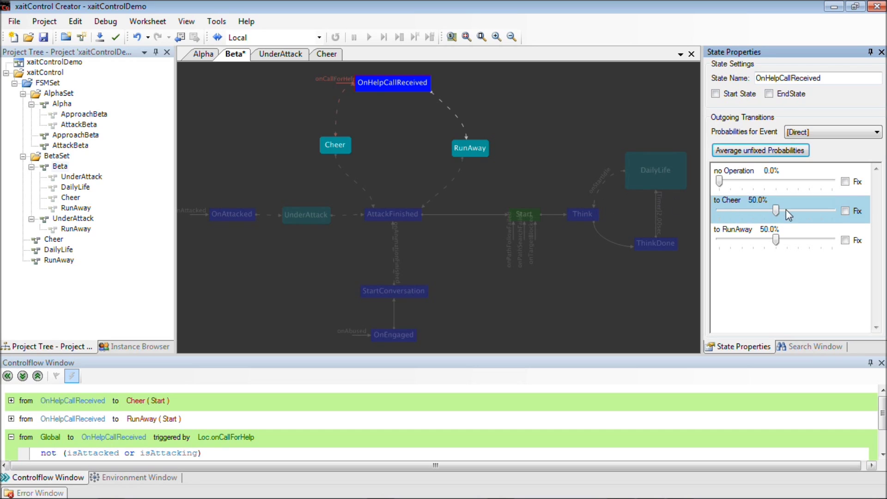
mouse_move(778, 211)
mouse_down()
mouse_move(796, 219)
mouse_move(777, 212)
mouse_move(788, 218)
mouse_up()
click(761, 234)
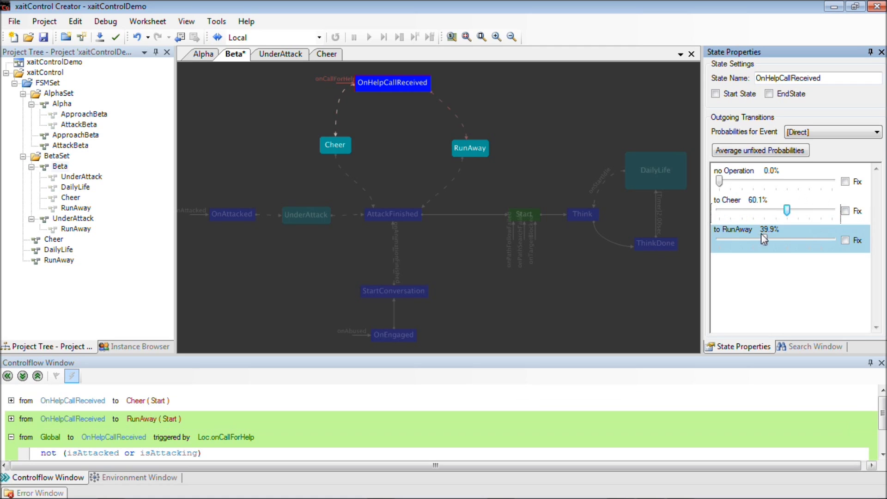
click(367, 106)
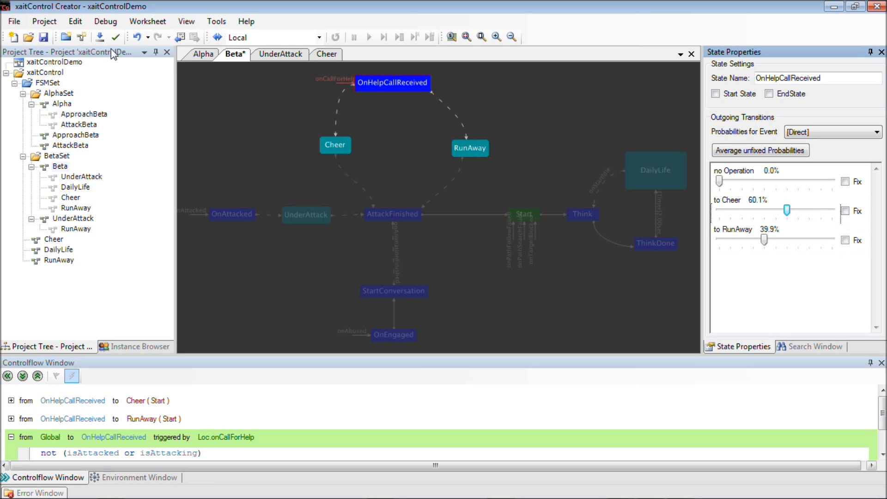
click(99, 38)
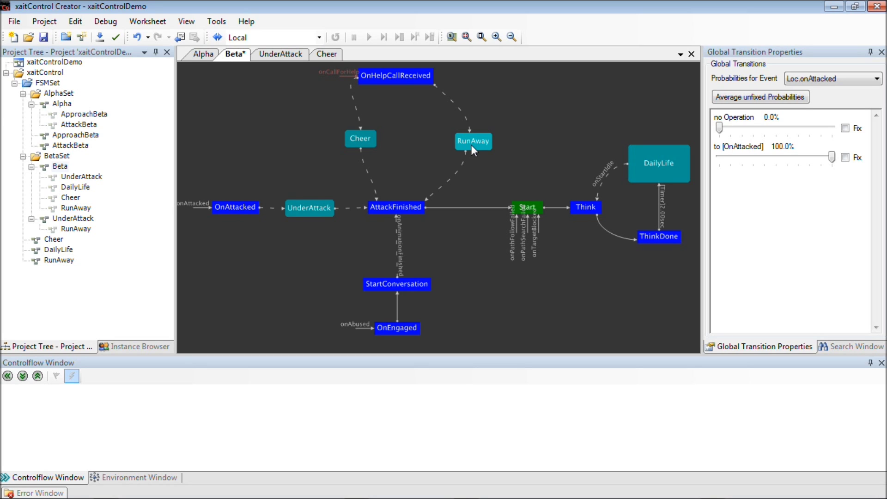
Step: Insert the Alpha state machine as a sub-FSM in Beta between Cheer and RunAway, moving Cheer outward to make room
click(62, 103)
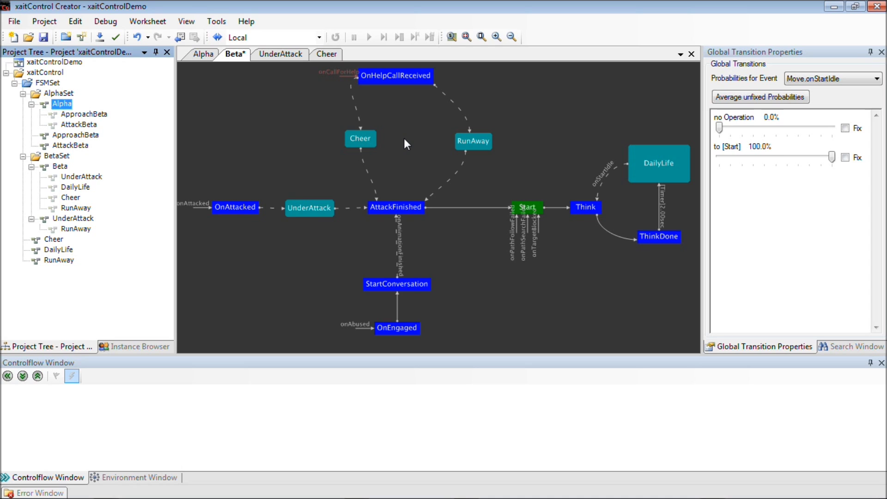
drag(404, 138, 343, 139)
click(401, 152)
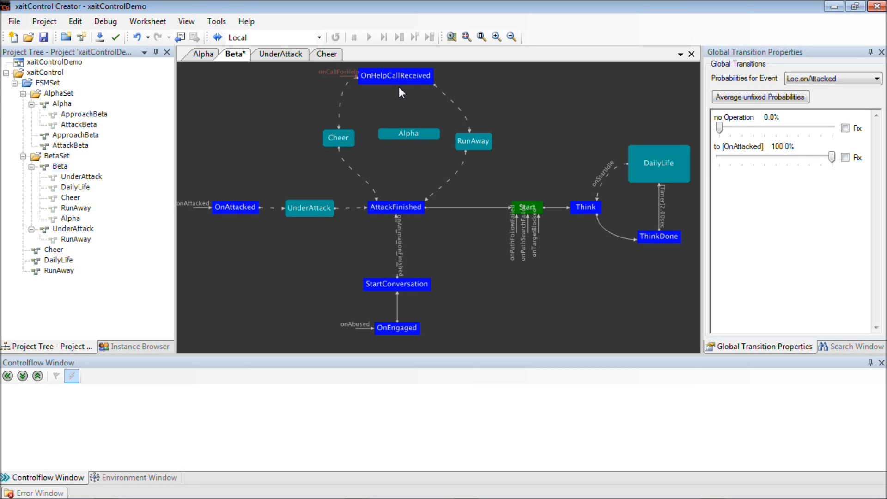
Step: Add transitions from OnHelpCallReceived to the Alpha sub-FSM and from Alpha to AttackFinished
click(398, 86)
right_click(398, 82)
click(418, 88)
click(406, 131)
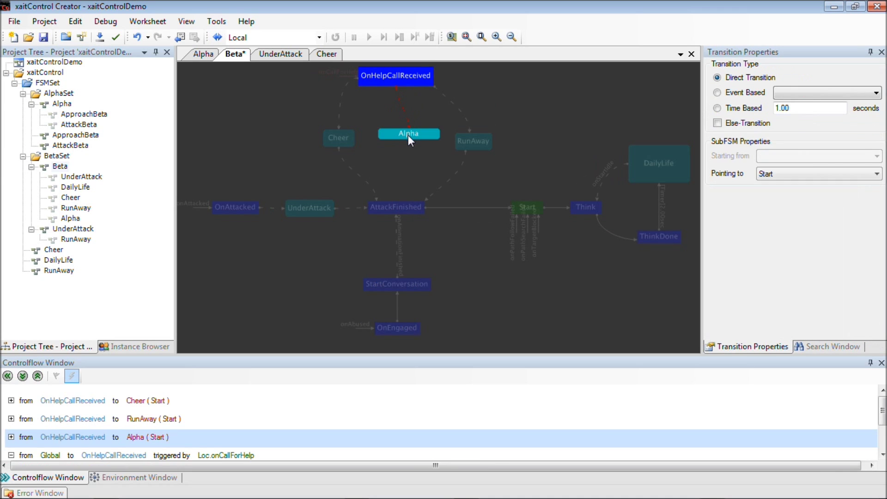
right_click(408, 135)
click(425, 144)
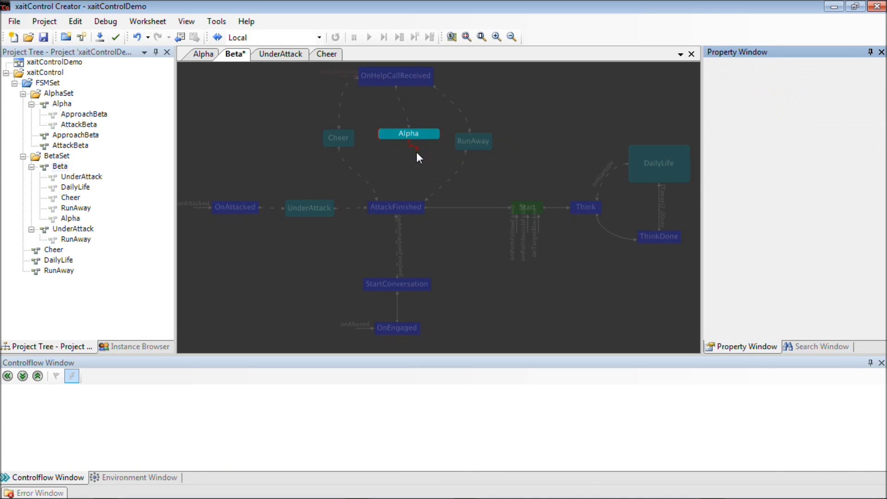
click(395, 206)
click(384, 177)
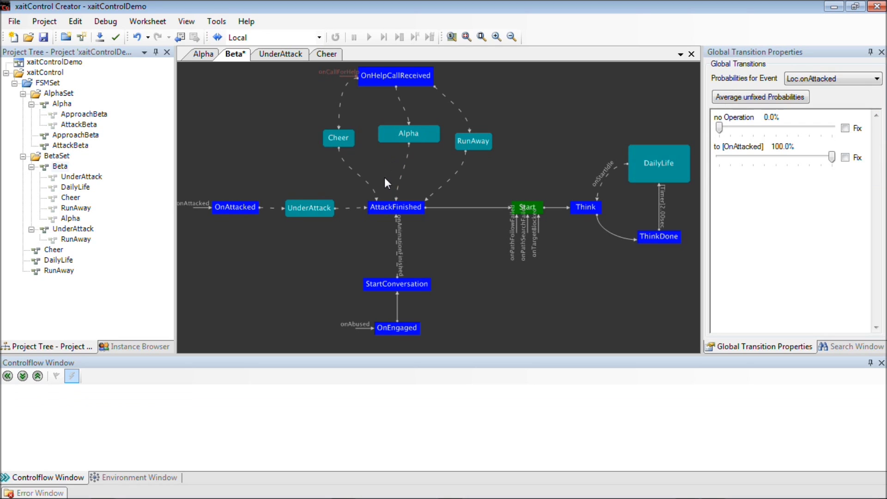
Step: Check Alpha's end states, then add transitions in Beta from the Alpha sub-FSM to Cheer and to RunAway
double_click(396, 139)
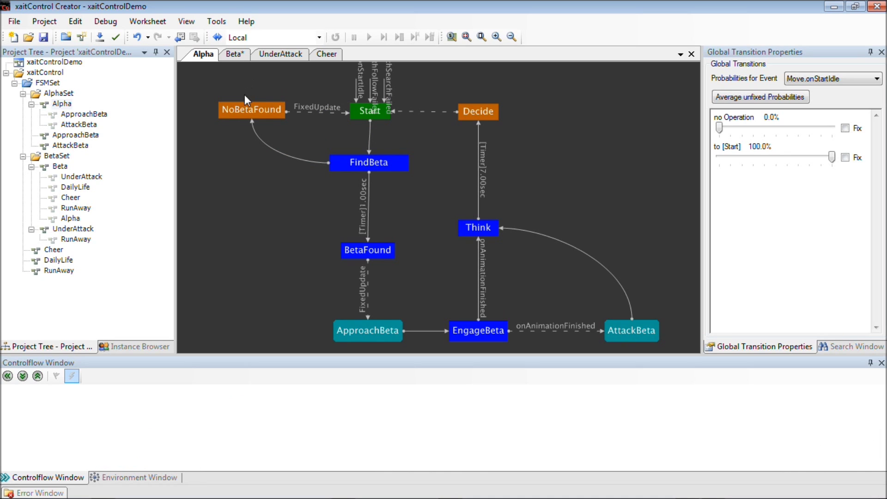
click(236, 55)
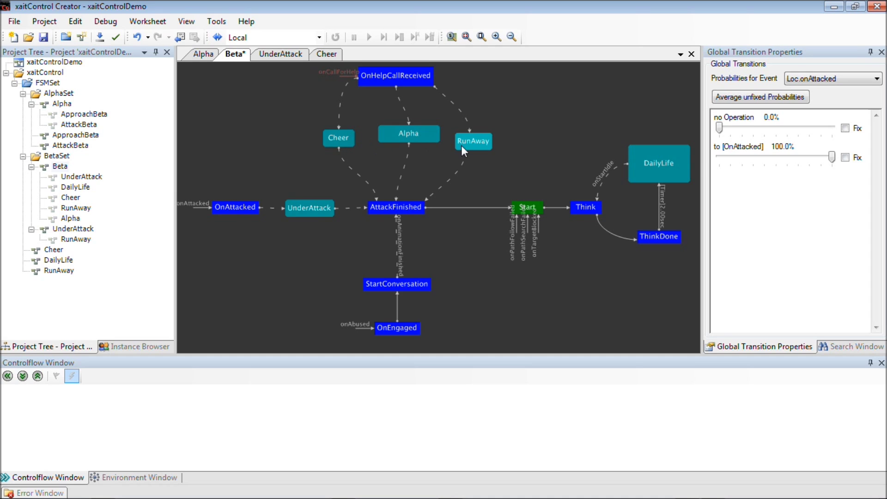
click(380, 134)
right_click(379, 134)
click(411, 140)
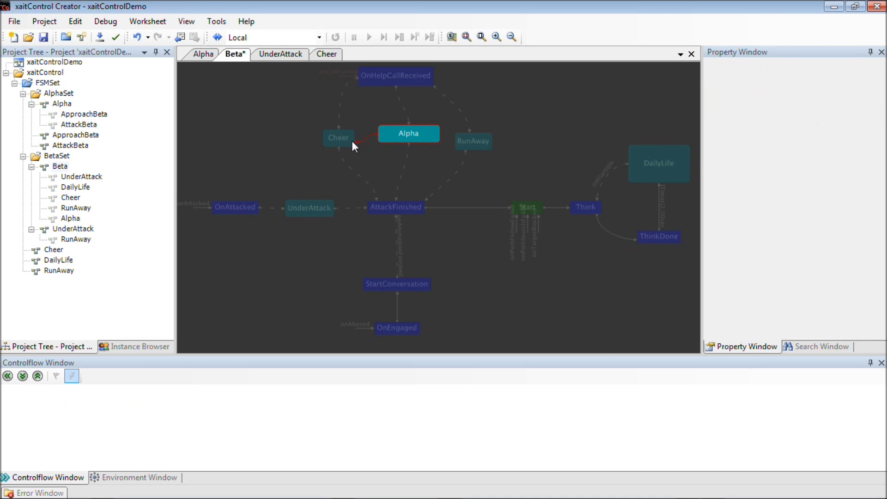
click(351, 140)
right_click(437, 135)
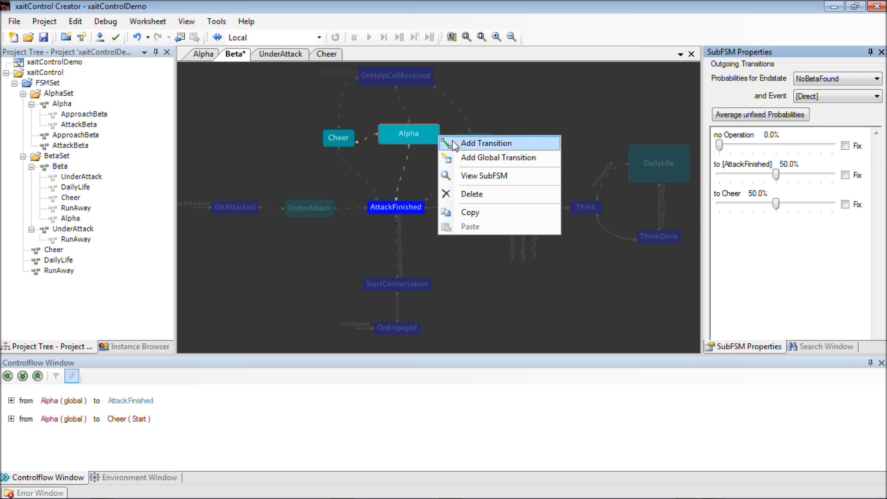
click(458, 141)
click(460, 143)
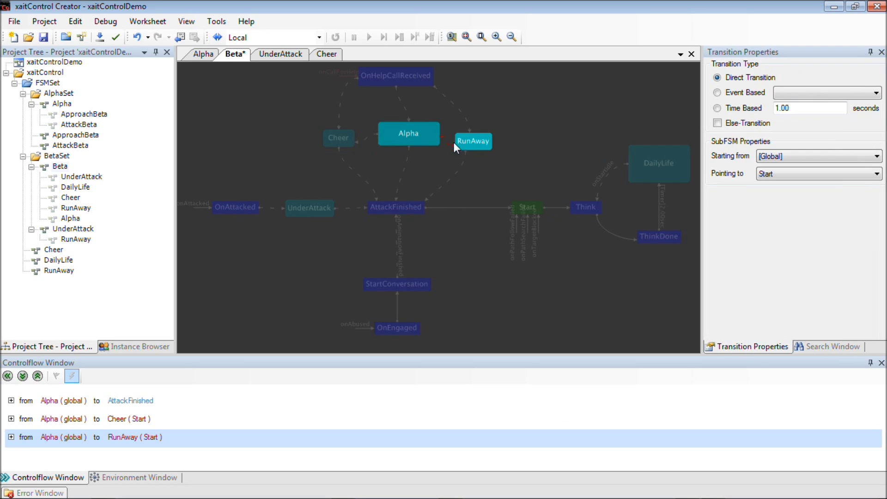
Step: Make the Alpha-to-Cheer and Alpha-to-RunAway transitions start from the NoBetaFound end state
click(368, 141)
click(794, 156)
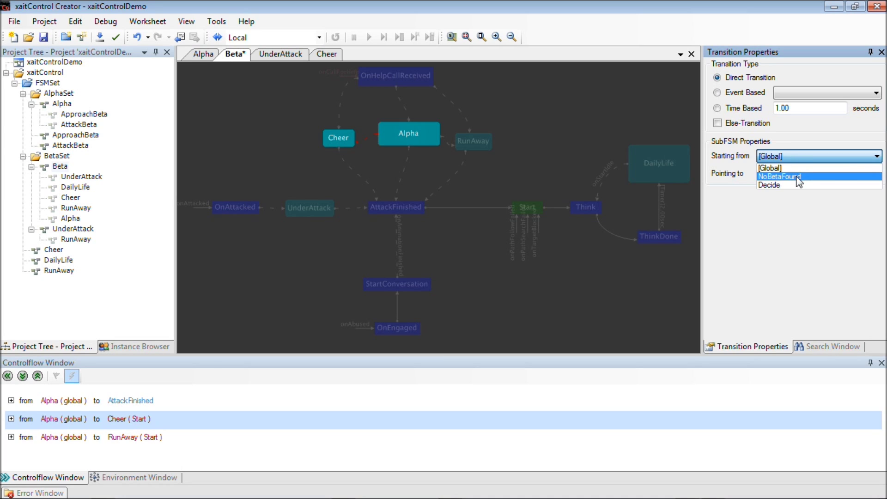
click(797, 177)
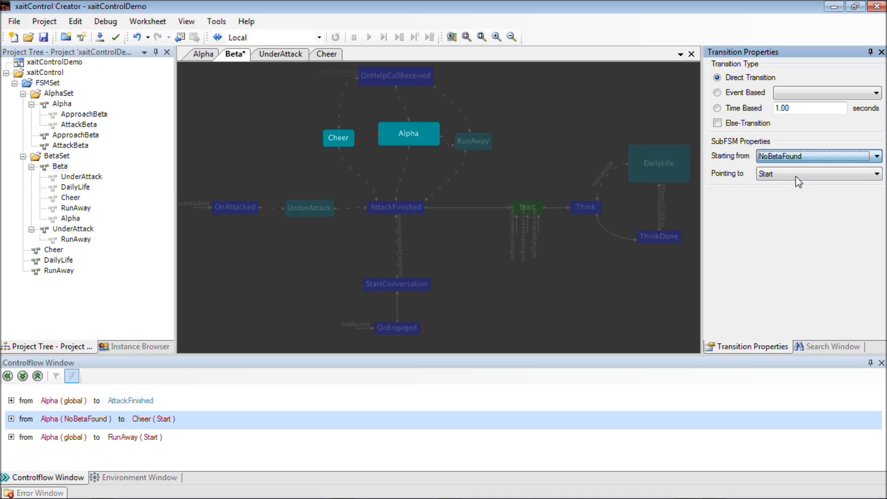
click(446, 140)
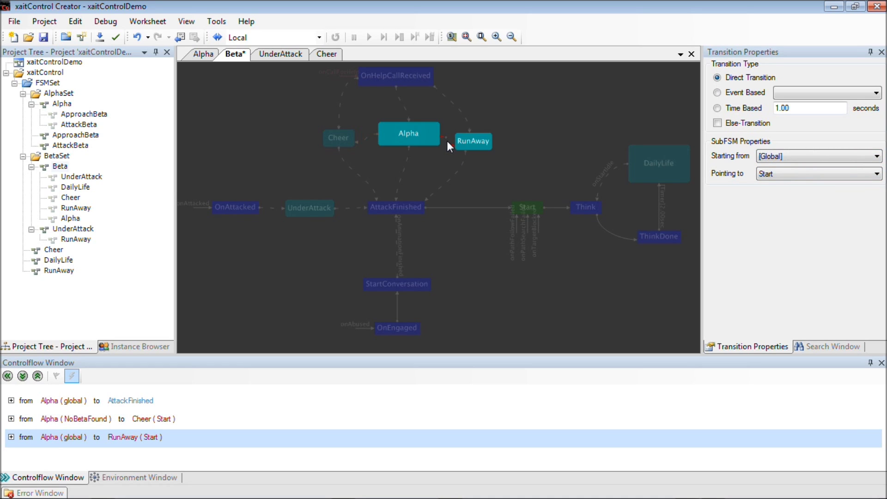
click(811, 156)
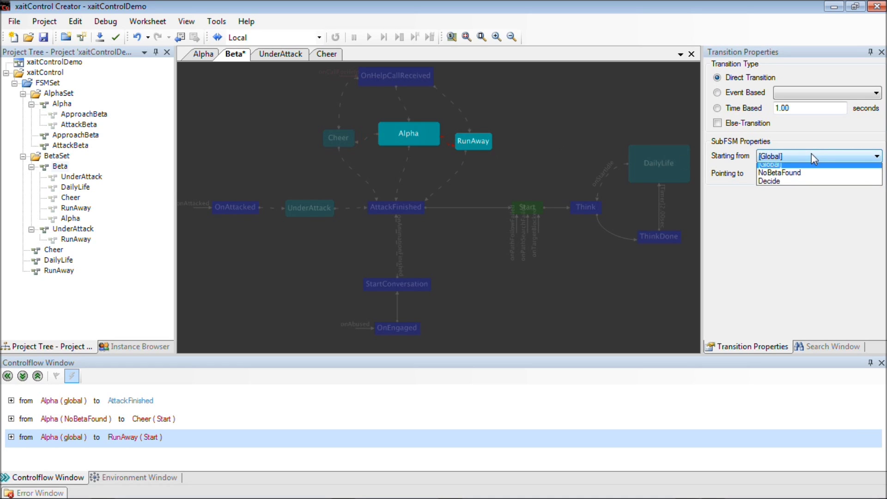
click(795, 174)
Step: Make the Alpha-to-AttackFinished transition start from the Decide end state, and review that end state inside Alpha
click(404, 176)
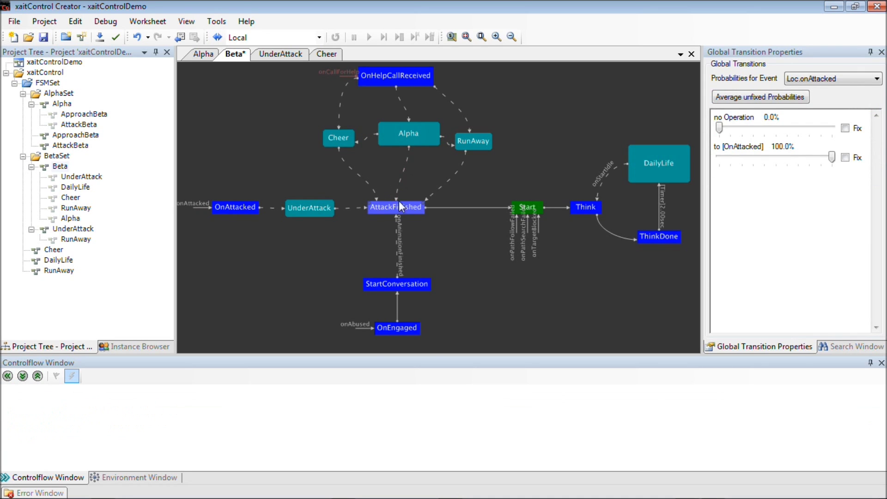
click(401, 178)
click(794, 156)
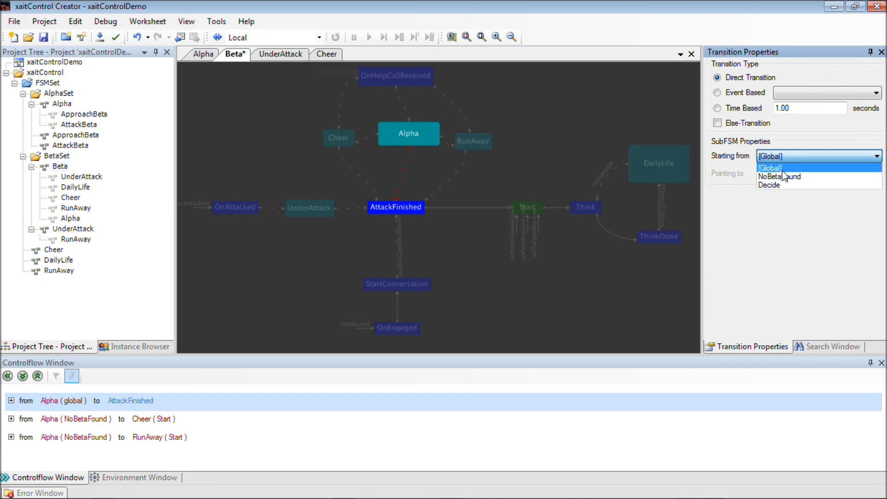
click(769, 185)
double_click(419, 138)
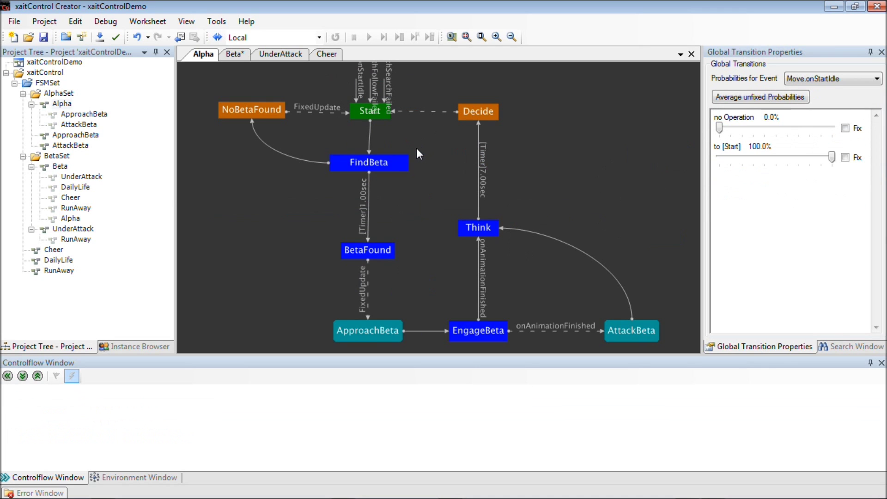
click(239, 58)
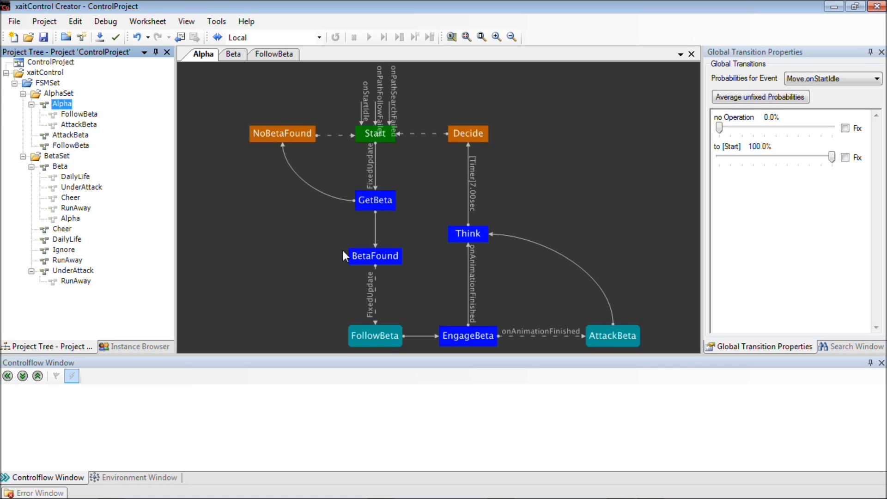
Step: Set breakpoints on Alpha's Start-to-GetBeta transition and GetBeta state, and activate breakpoints for the whole FSMSet
click(375, 180)
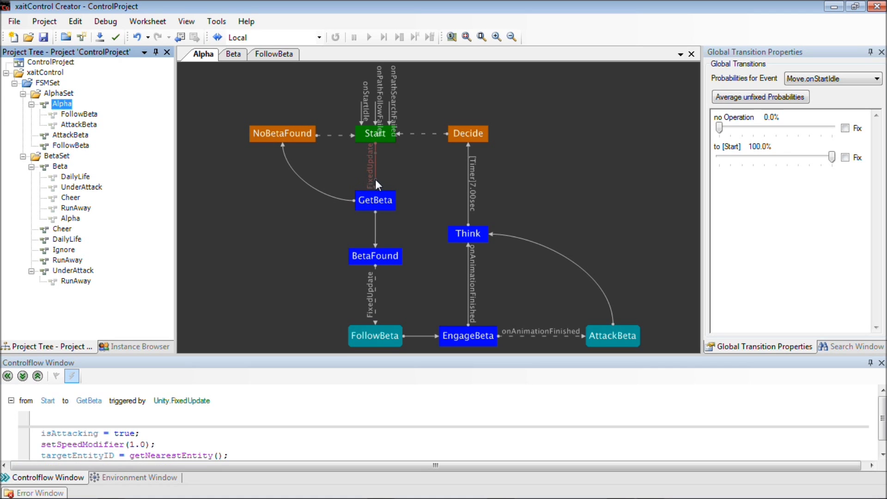
click(362, 194)
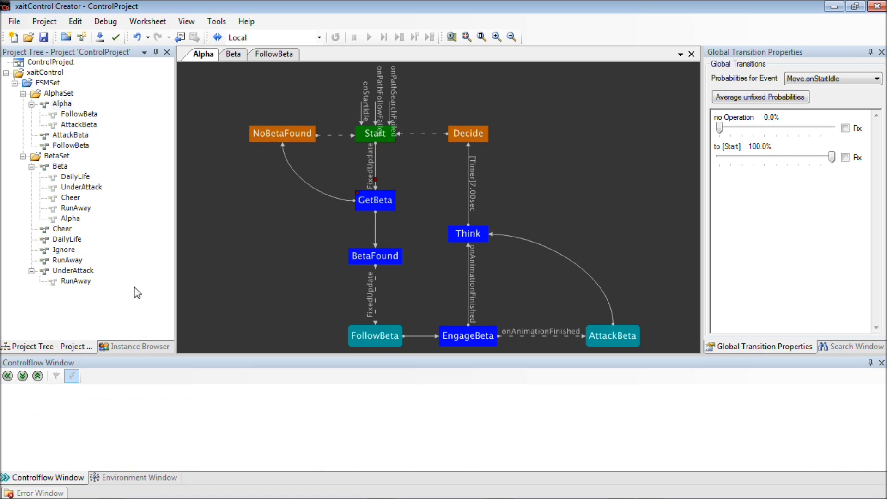
click(138, 347)
click(25, 82)
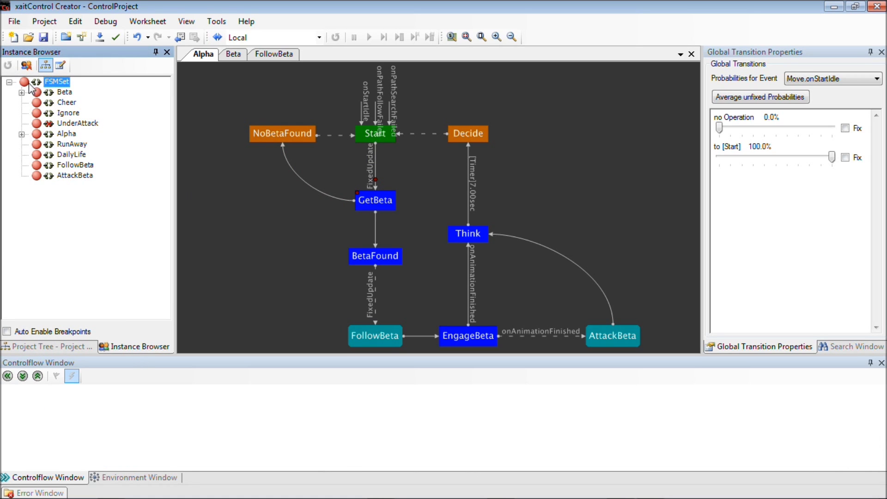
Step: Connect to the local debugger, waiting for it to come up, switch to xaitControl Demo and back, and stay connected ignoring synchronization warnings
click(217, 37)
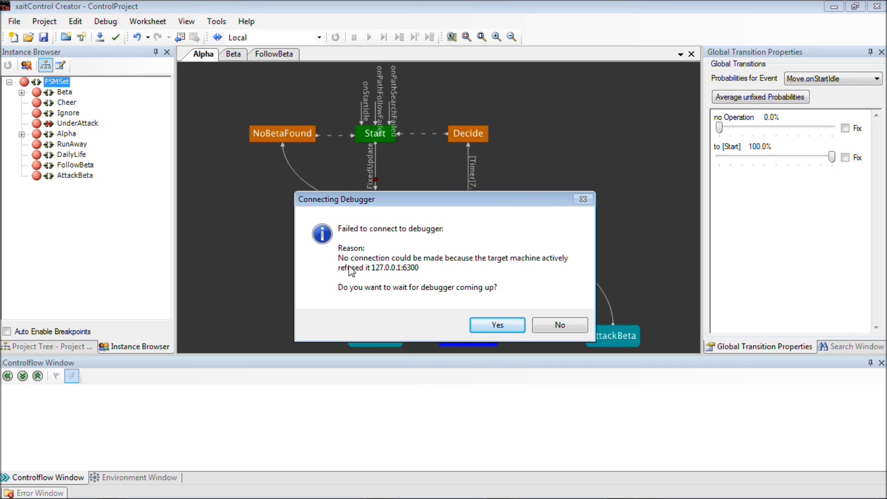
click(496, 326)
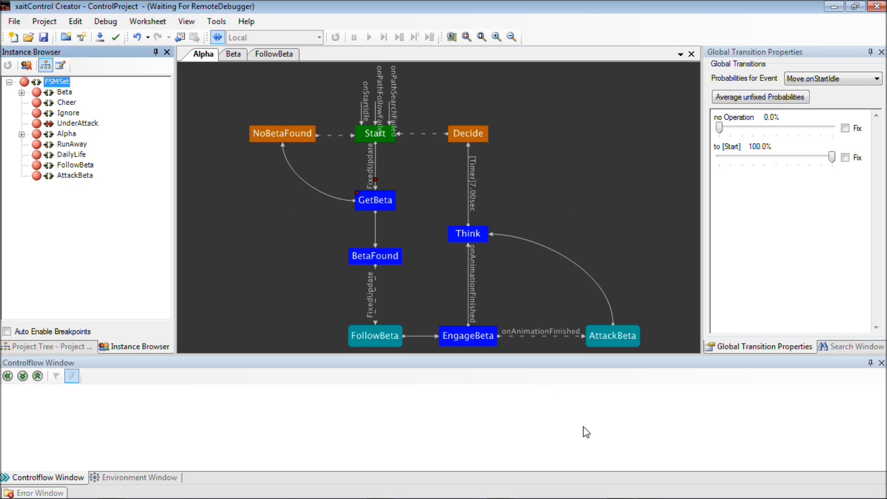
click(591, 490)
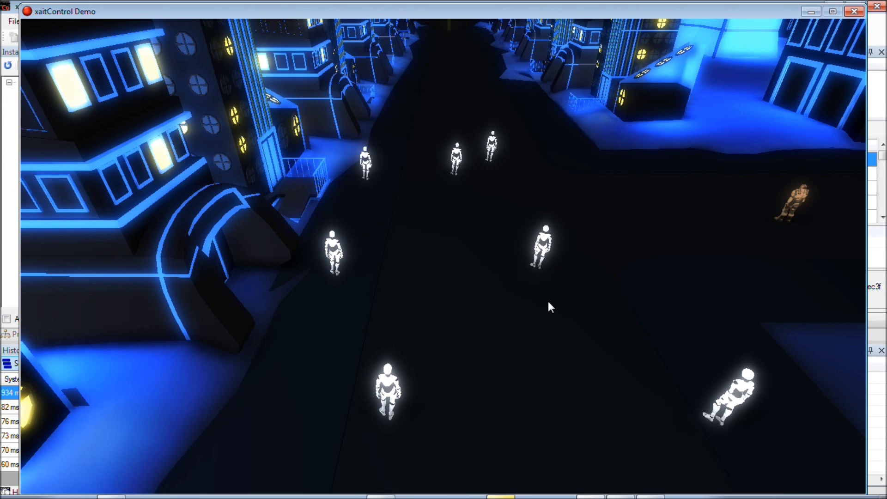
click(499, 492)
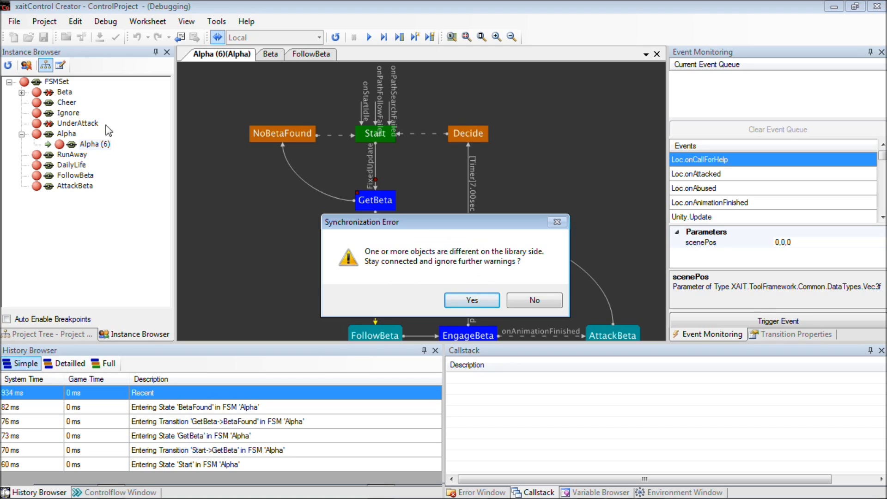
click(473, 301)
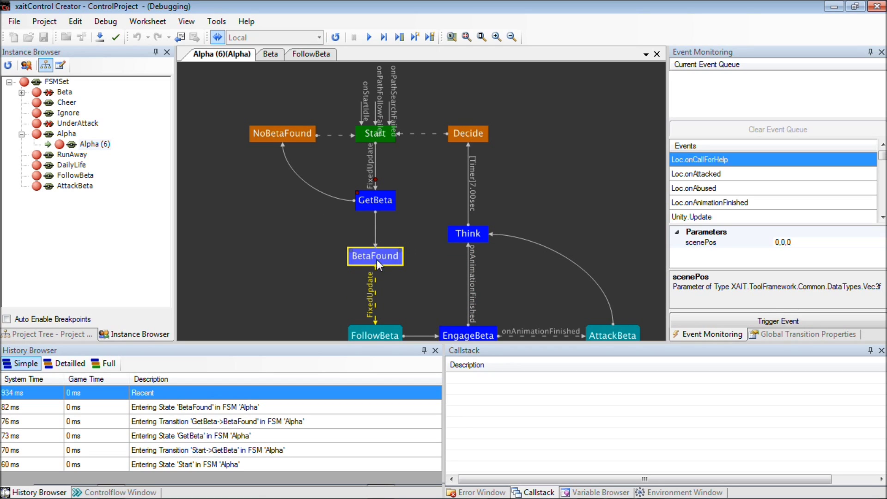
Step: Step back through Alpha's execution history to the Start-to-GetBeta transition, and return to the Recent entry
click(211, 392)
key(Down)
key(Down)
key(Down)
key(Down)
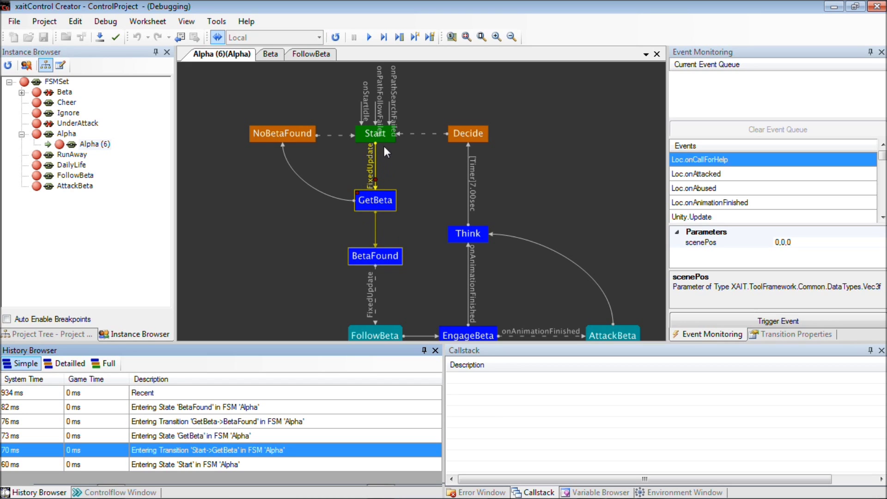
click(153, 394)
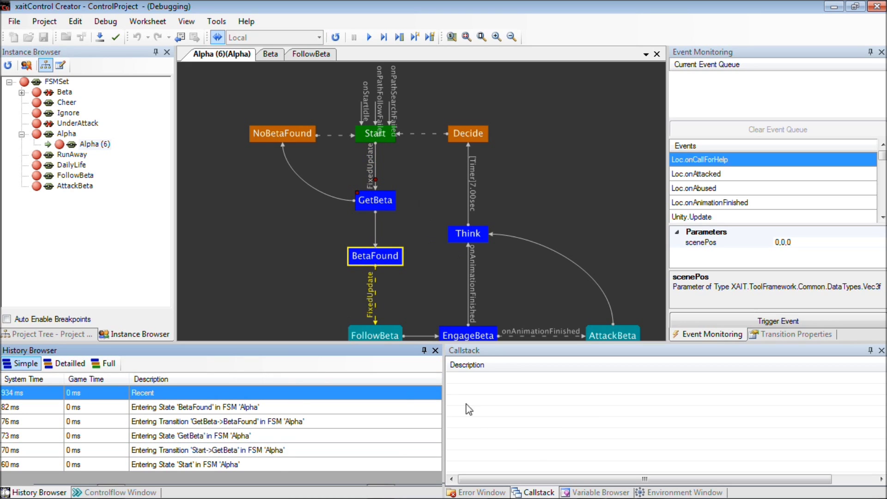
Step: Set the variable Loc.AbuseVictim of Alpha (6) to 4, and look at the blocking option for the GetBeta-to-BetaFound transition
click(592, 491)
click(668, 390)
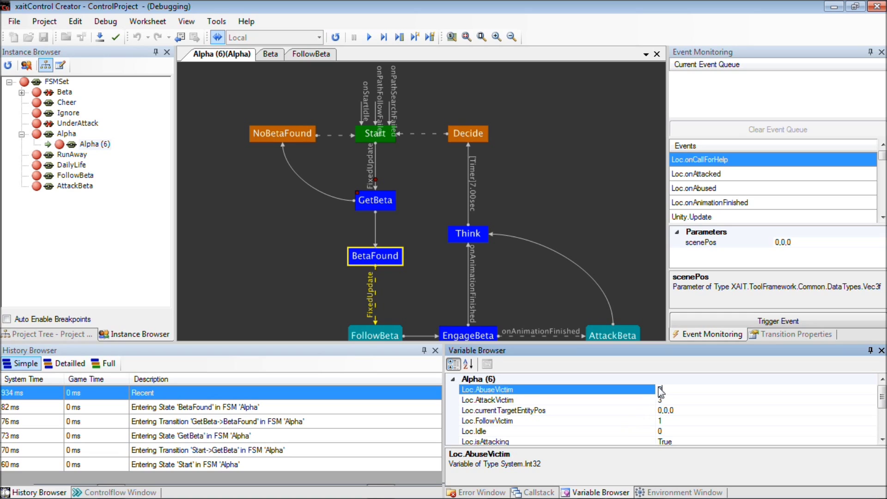
key(BackSpace)
text(4)
right_click(376, 228)
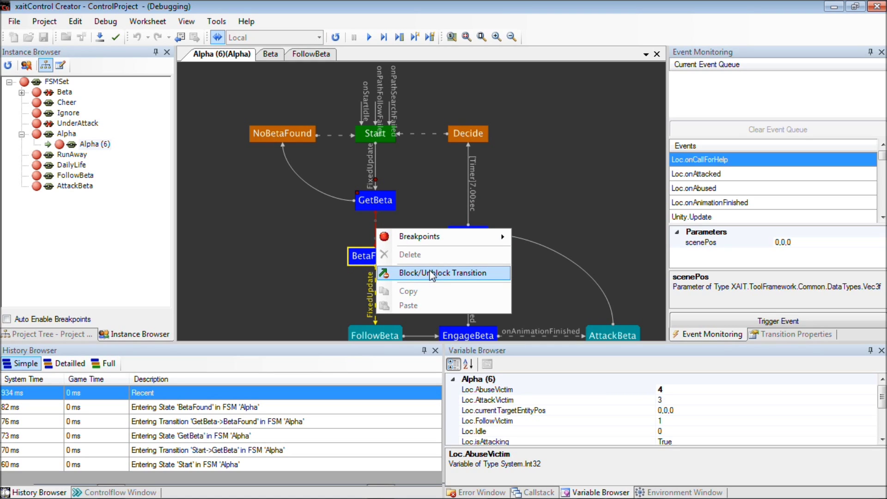
click(274, 245)
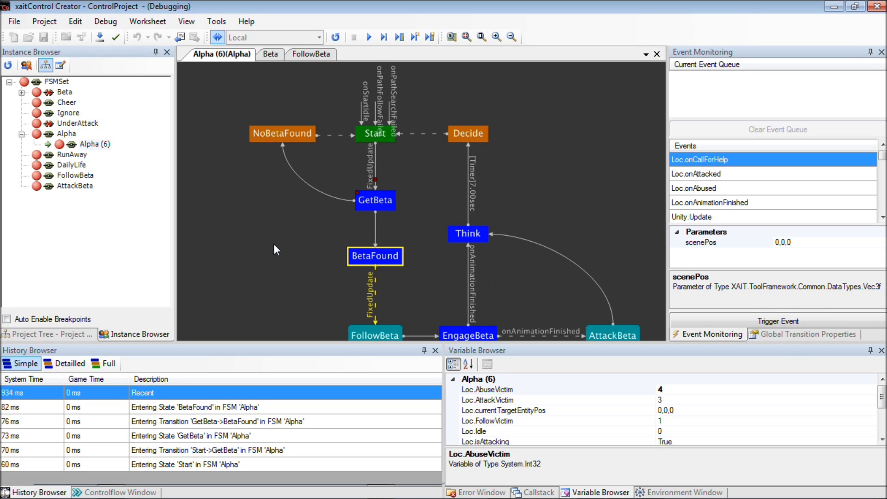